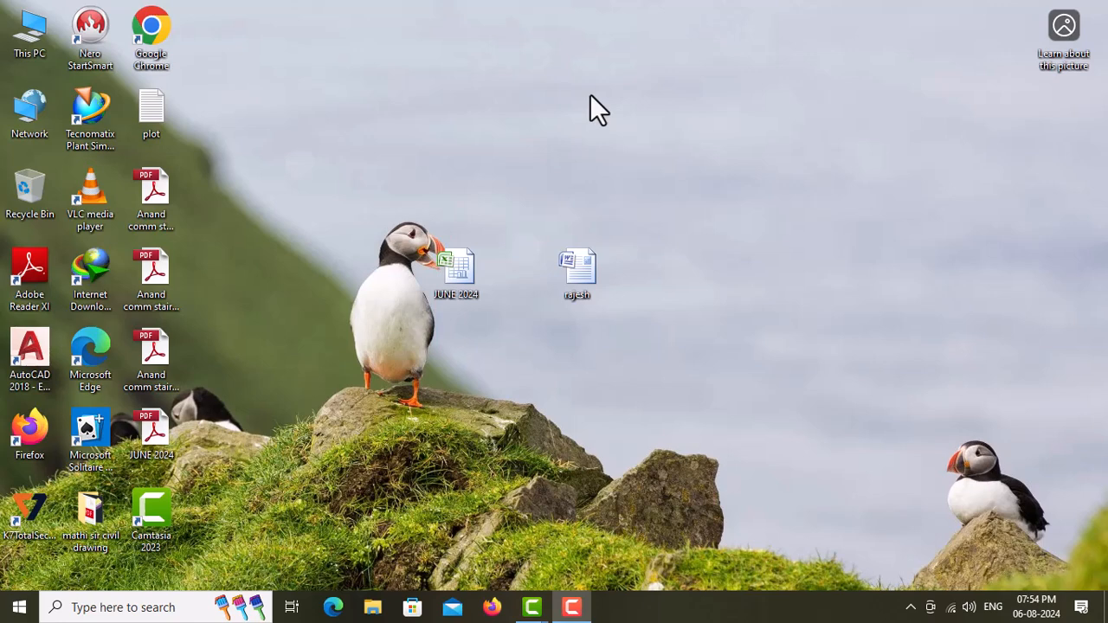
- Launch AutoCAD 2018 from the desktop and create a new drawing from the acad template
left_click(951, 609)
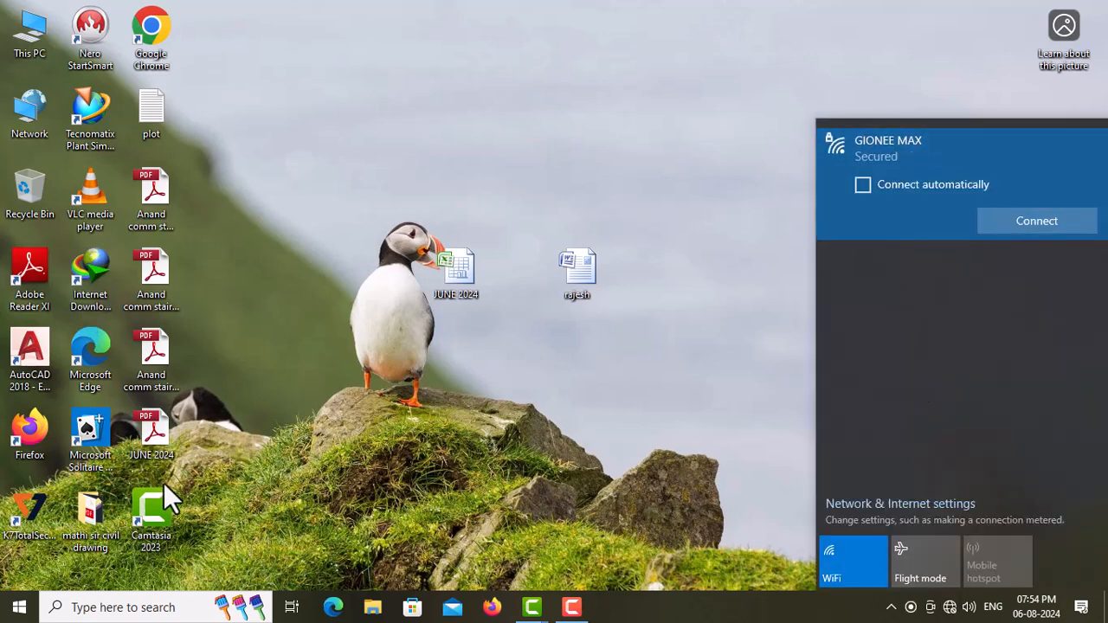
double_click(36, 351)
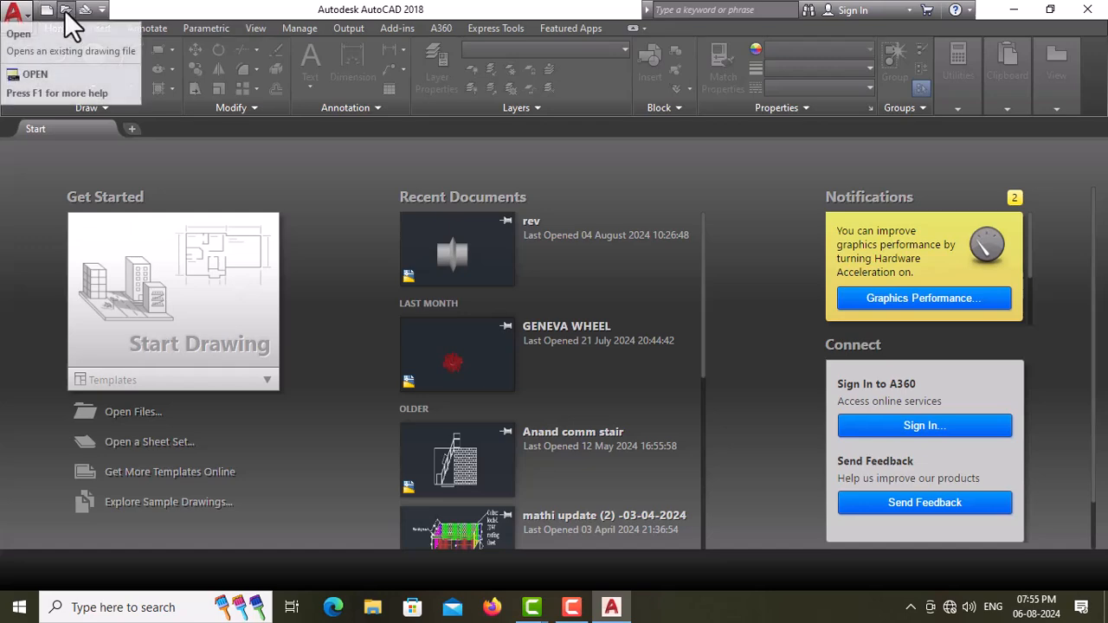
left_click(46, 11)
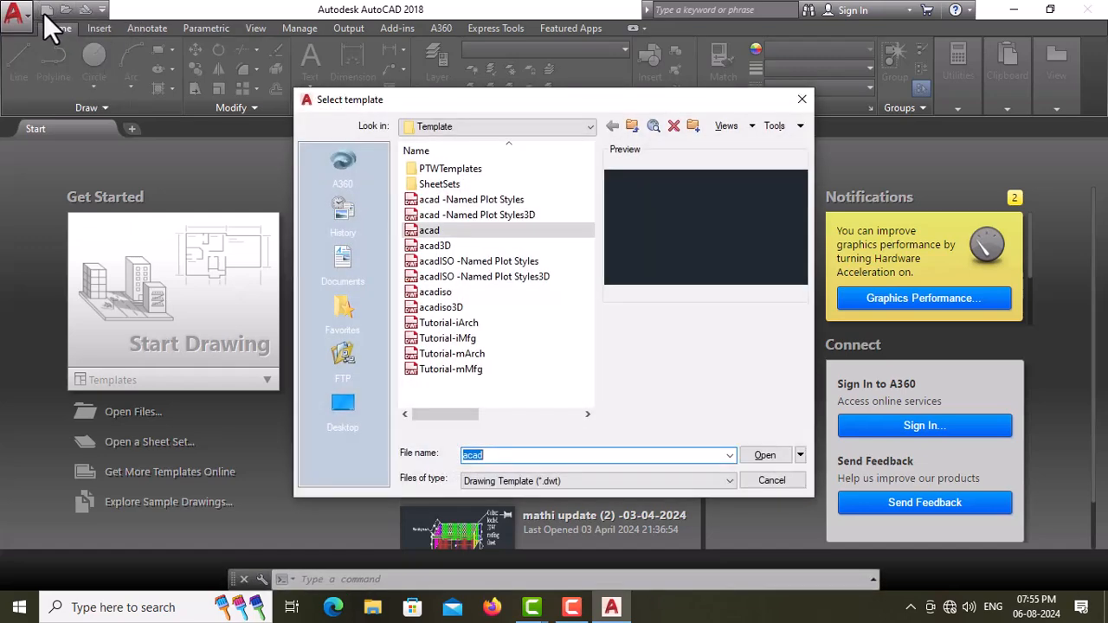
left_click(767, 458)
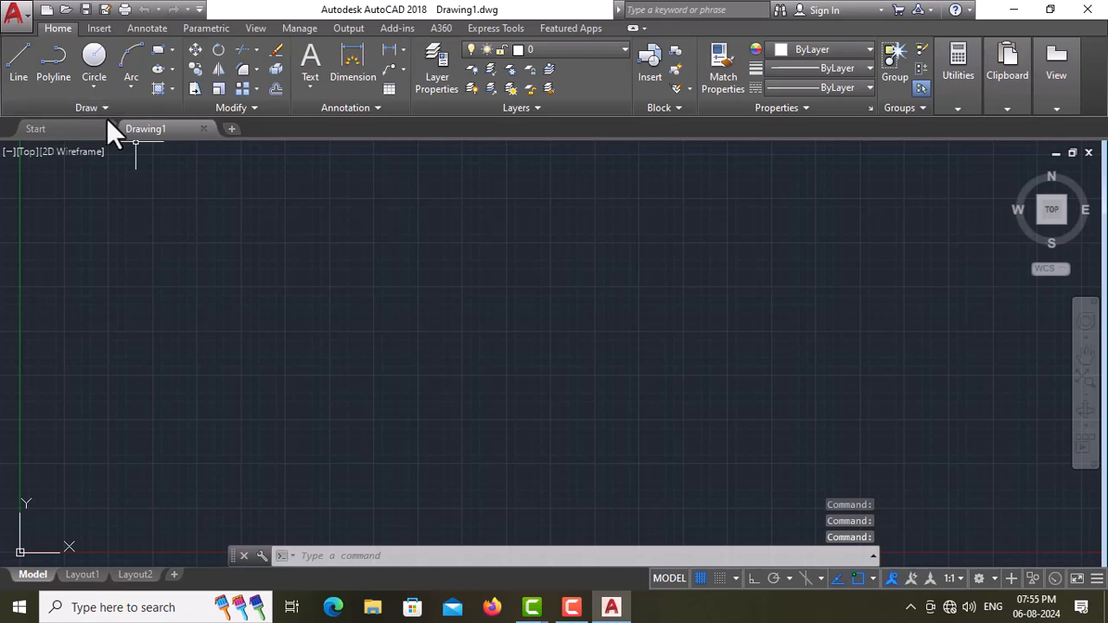
left_click(324, 558)
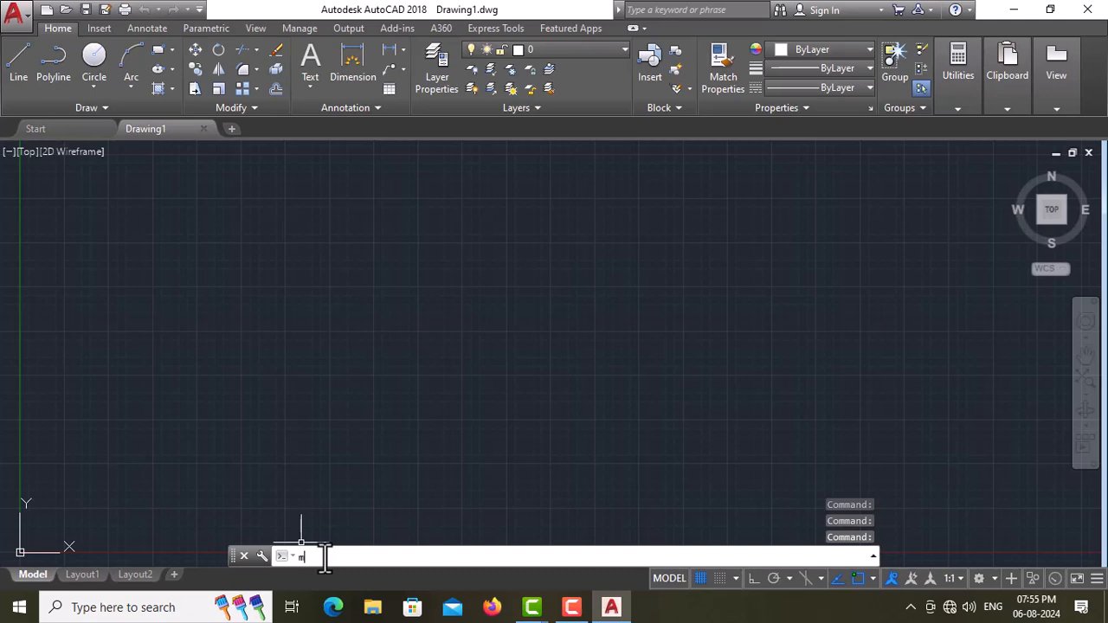
type("m")
key("Return")
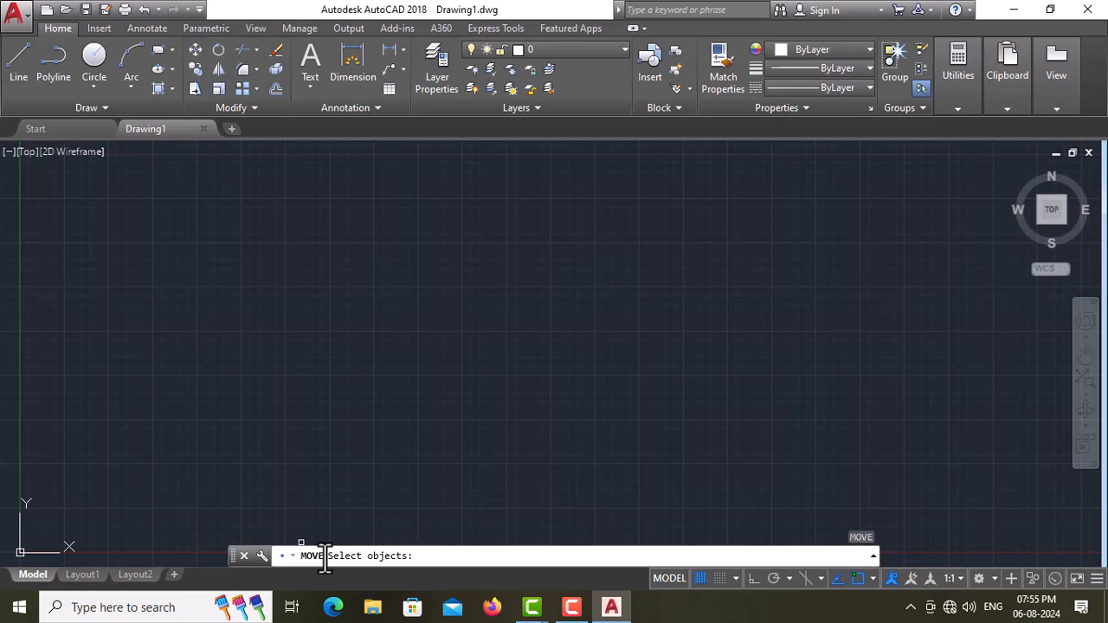
key("Escape")
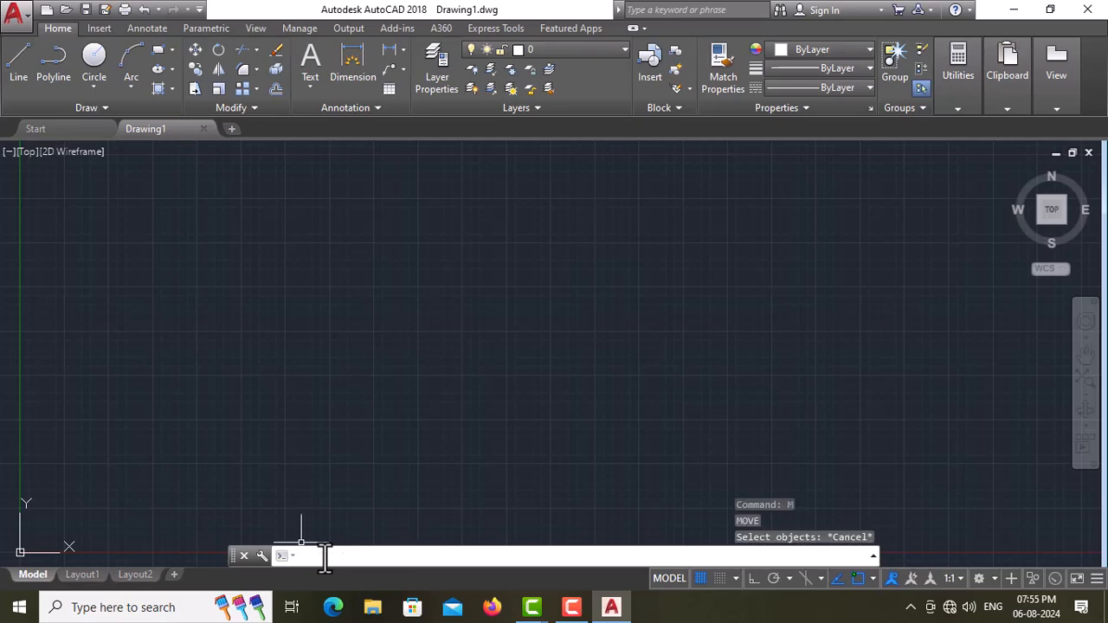
- Add a wide multiline text box to the drawing containing the word KANGAYAM
type("MTEX")
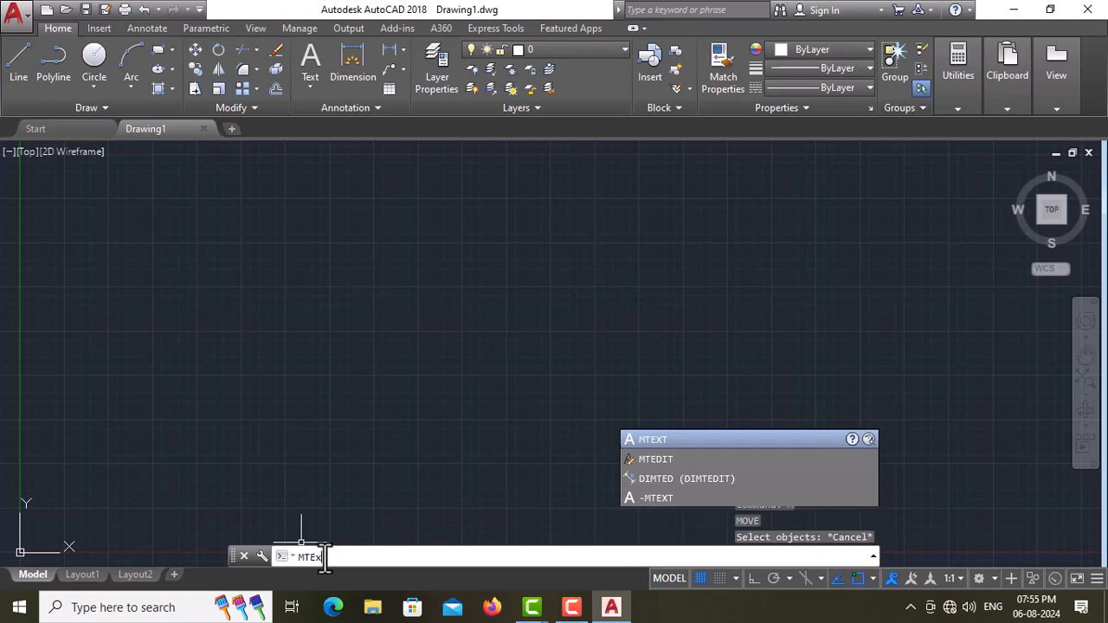
key("Return")
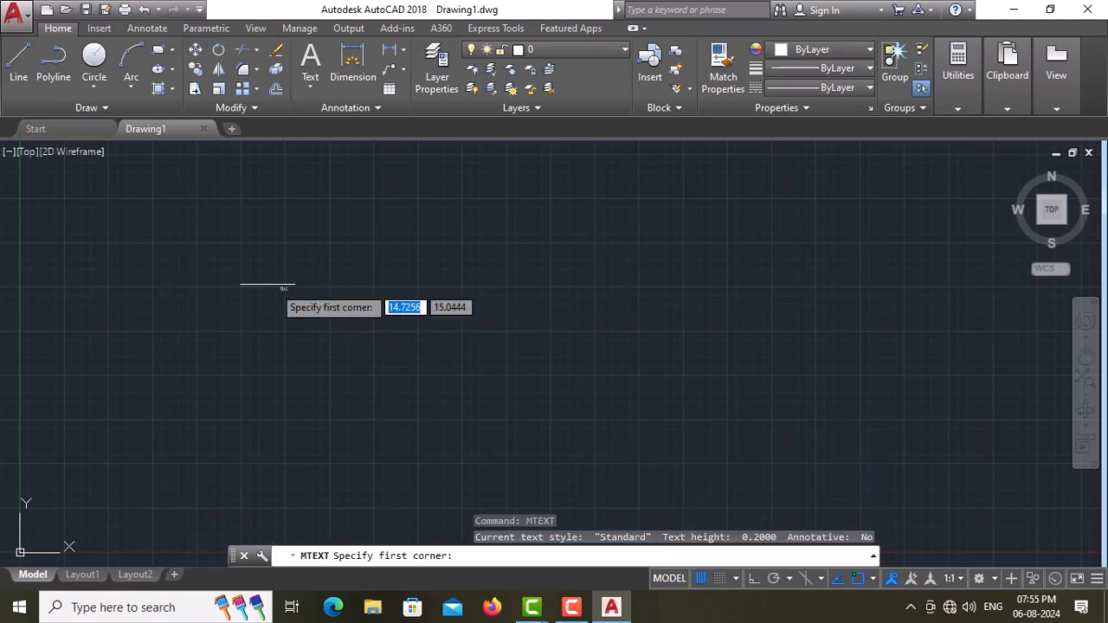
left_click(214, 299)
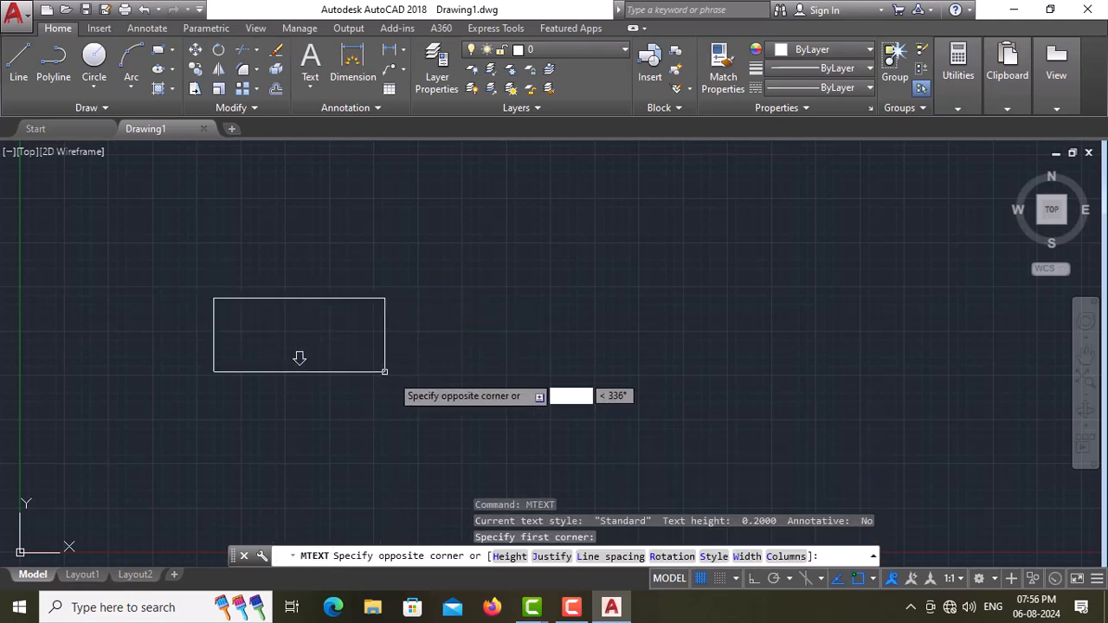
left_click(753, 466)
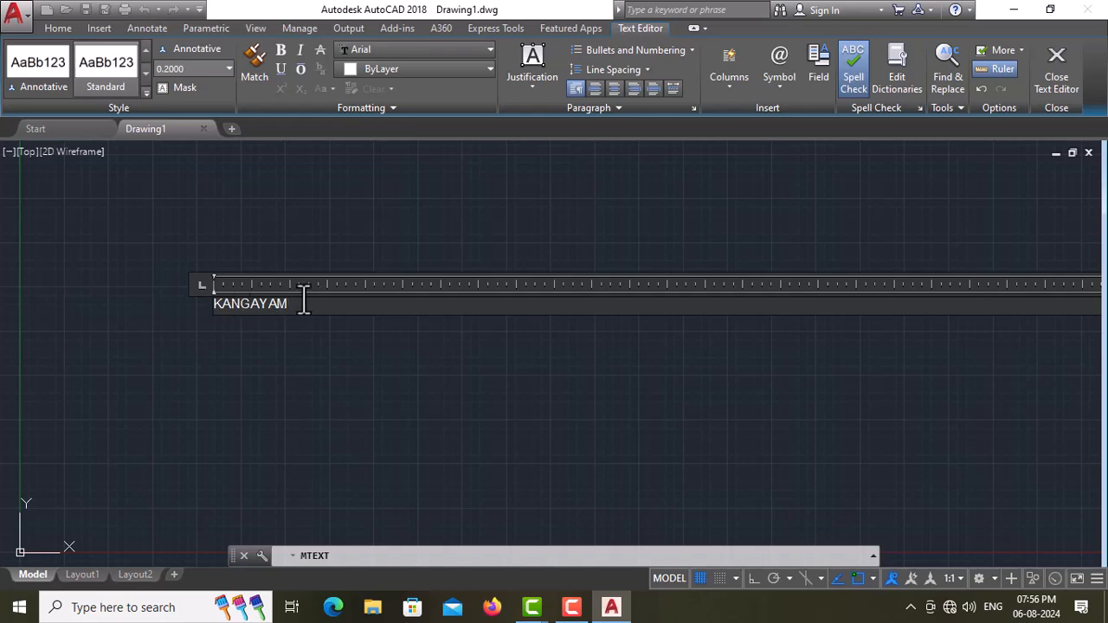
left_click_drag(295, 305, 196, 307)
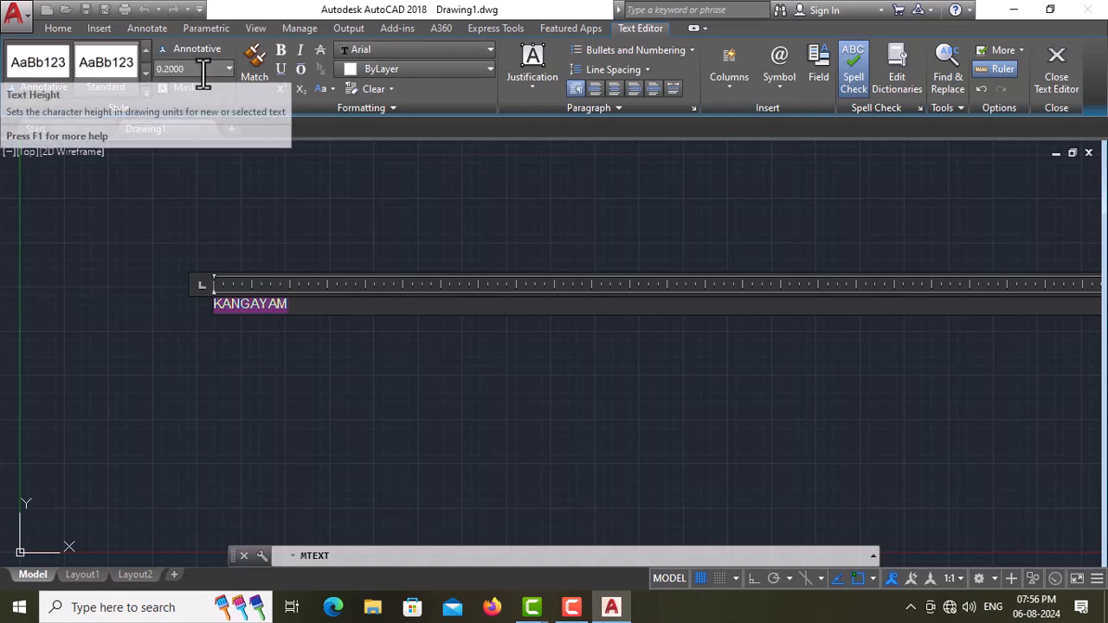
left_click(230, 68)
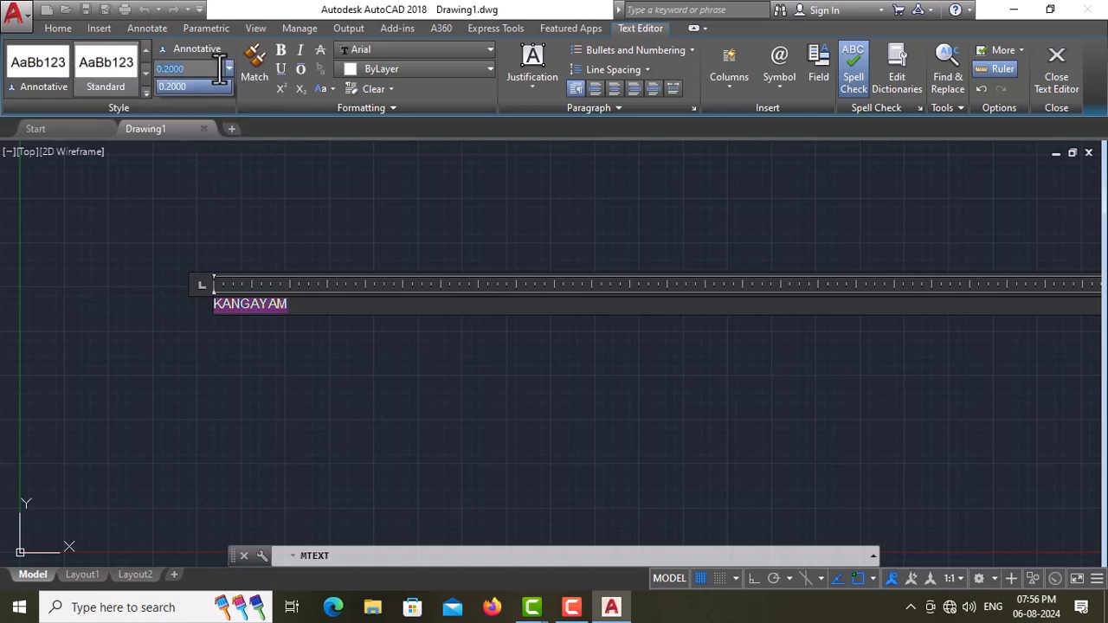
key("BackSpace")
key("Escape")
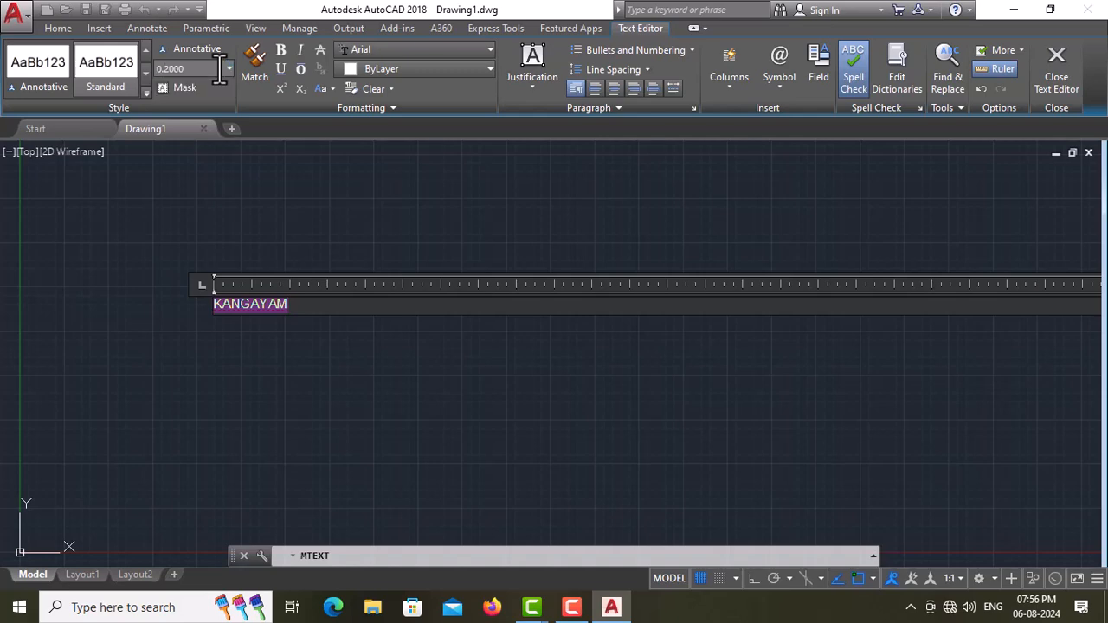
- Finish the text entry and explode the KANGAYAM text into line geometry with the TXTEXP command
left_click(286, 216)
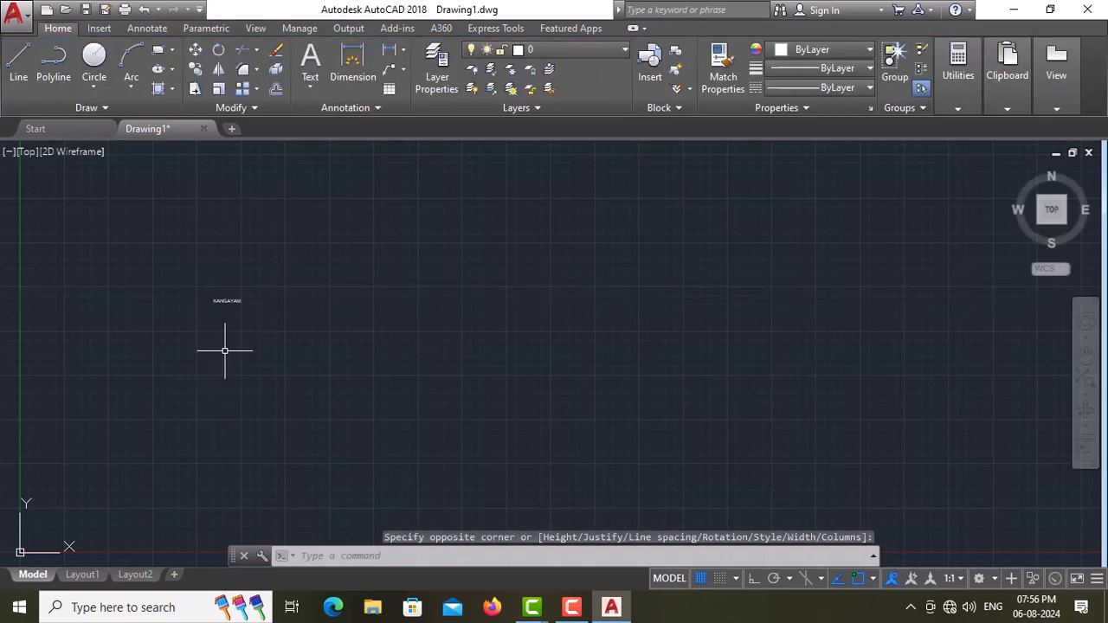
scroll(205, 302, "up", 10)
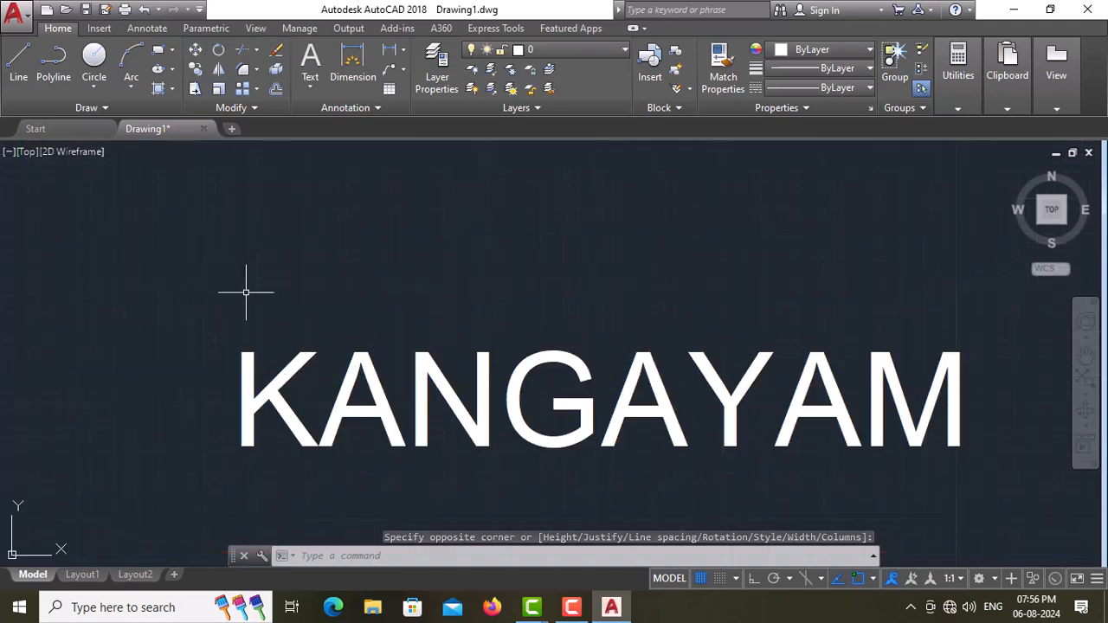
scroll(246, 293, "down", 1)
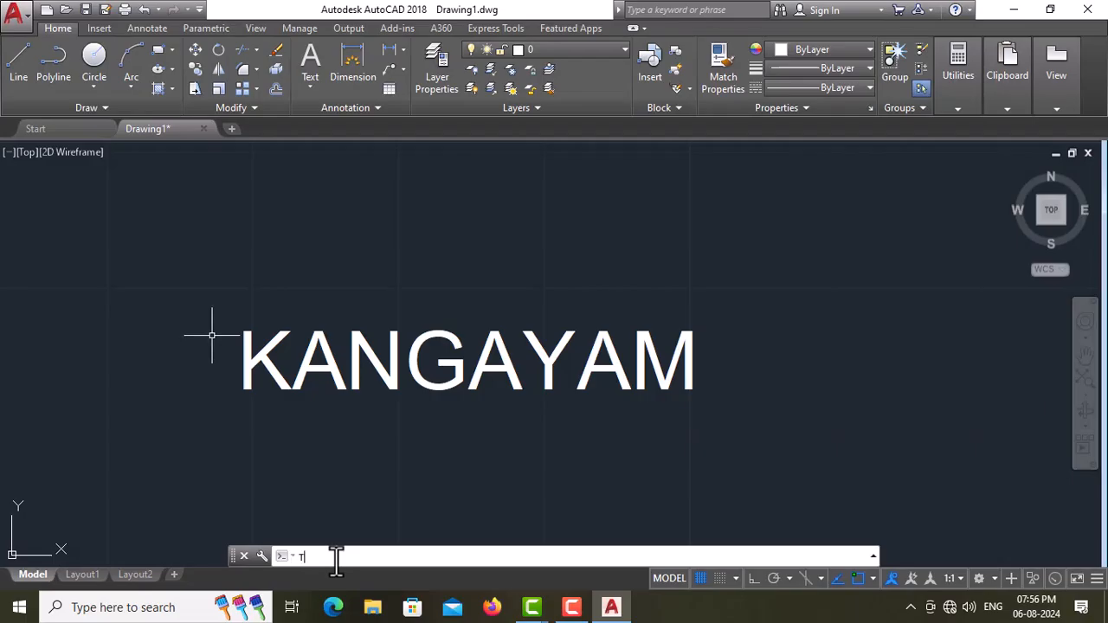
type("XT")
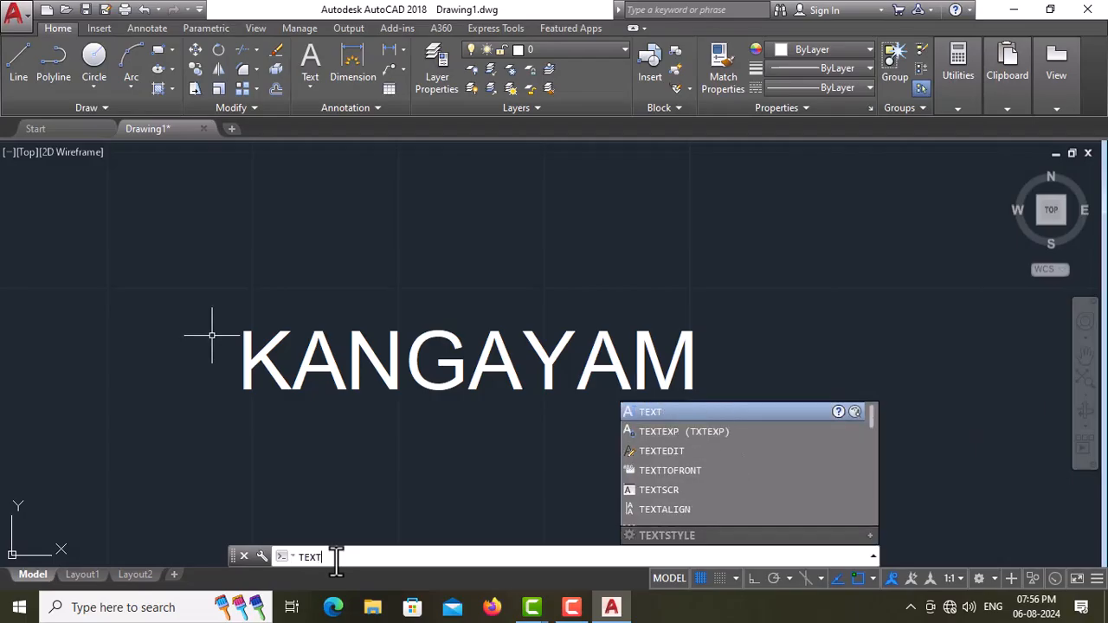
left_click(749, 430)
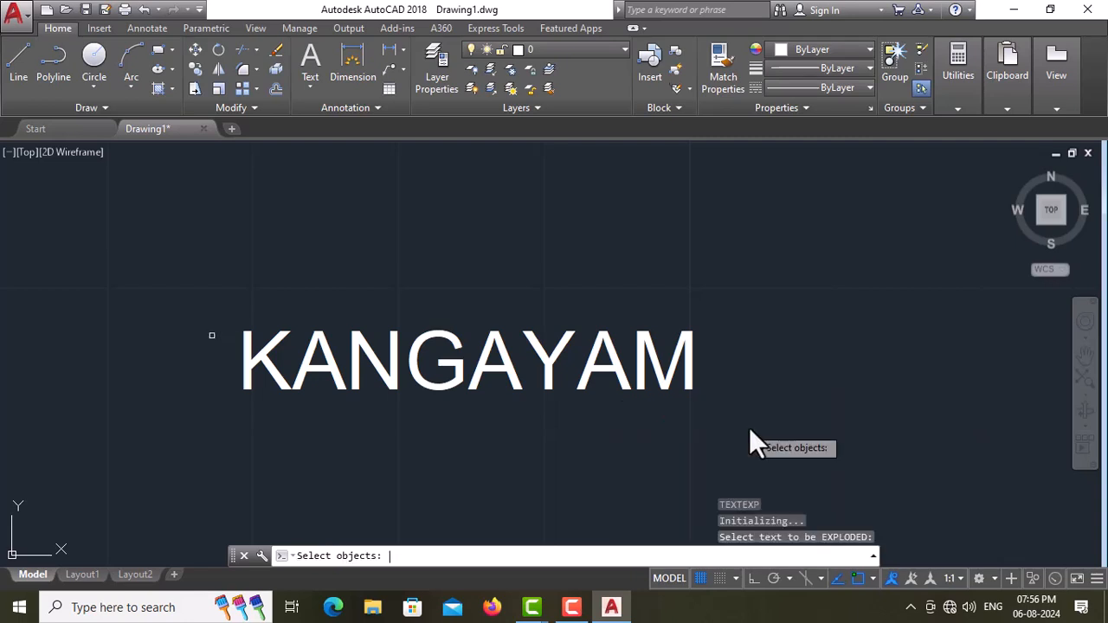
left_click(203, 277)
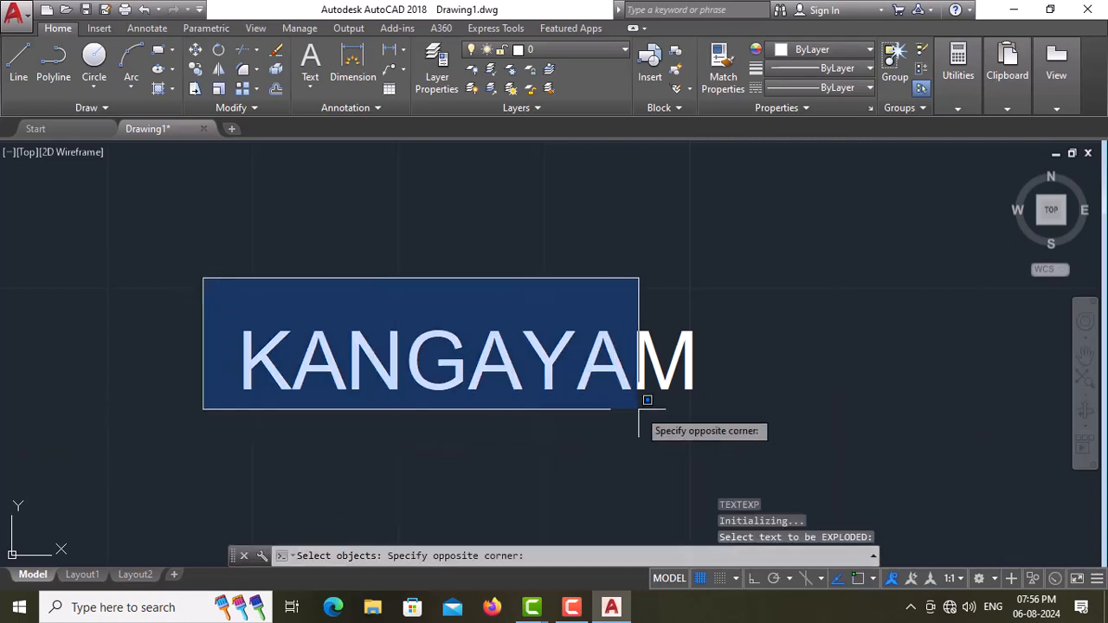
left_click(824, 440)
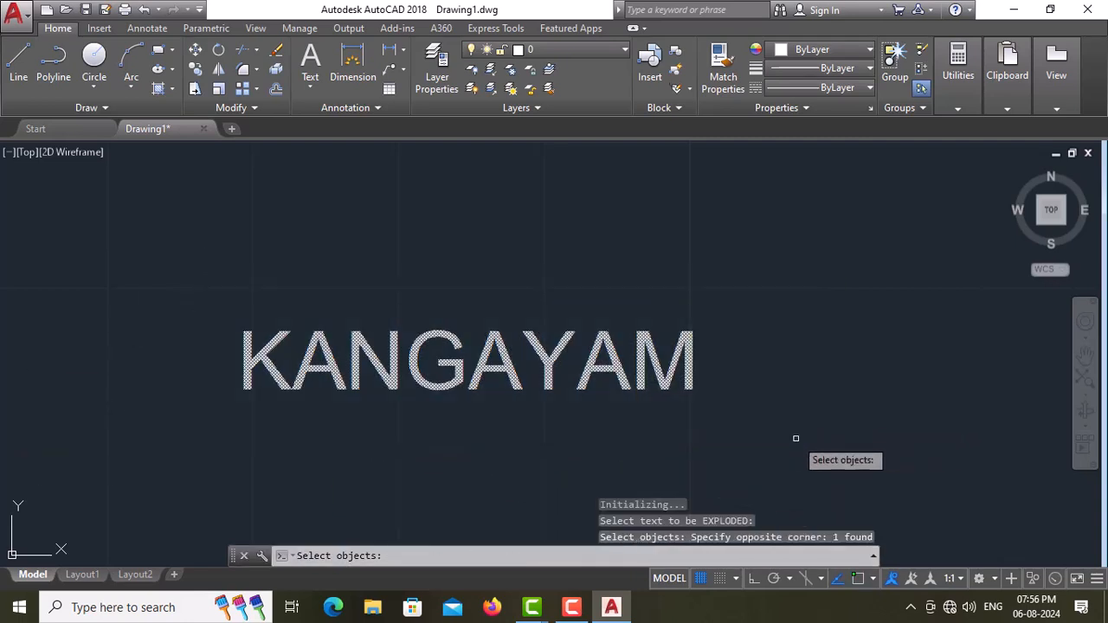
key("Return")
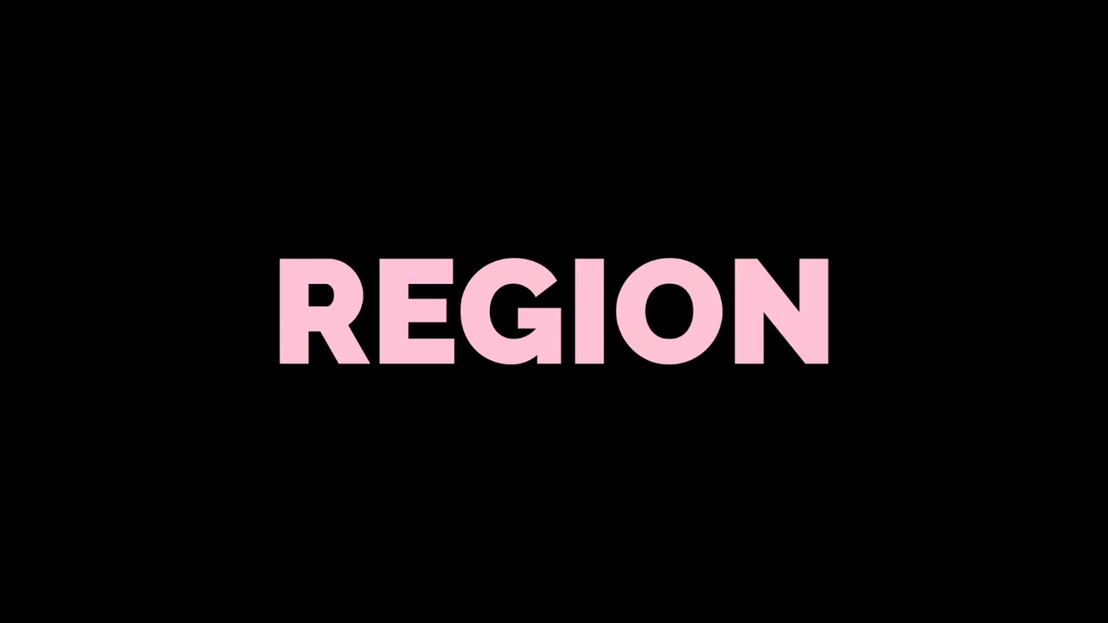
- Convert all the exploded KANGAYAM letter outlines into regions
type("RE")
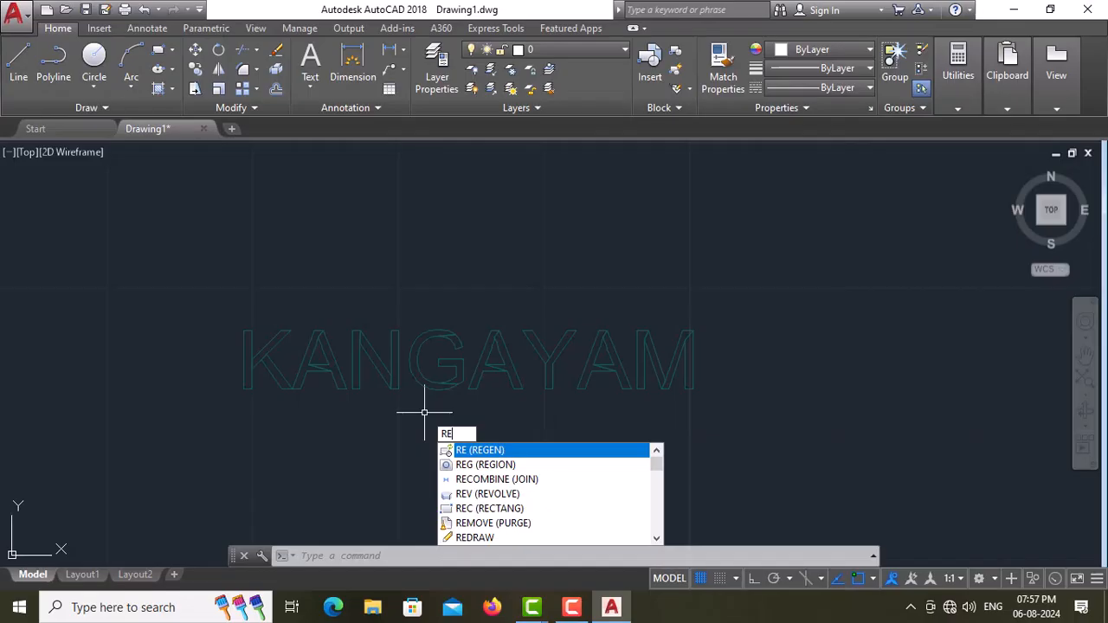
type("GION")
key("Return")
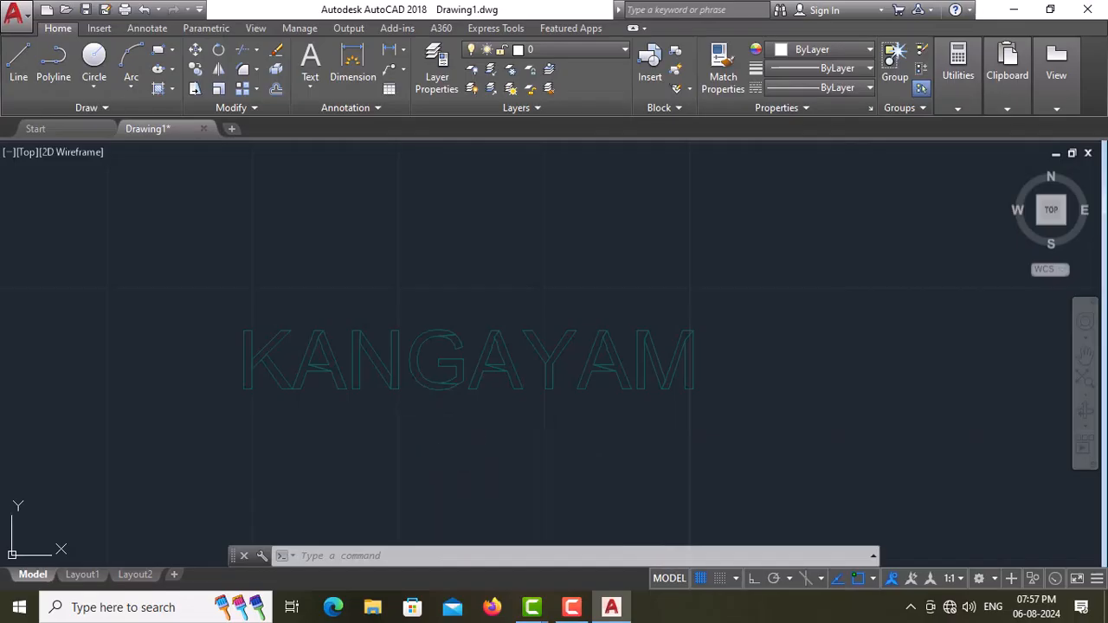
left_click(214, 300)
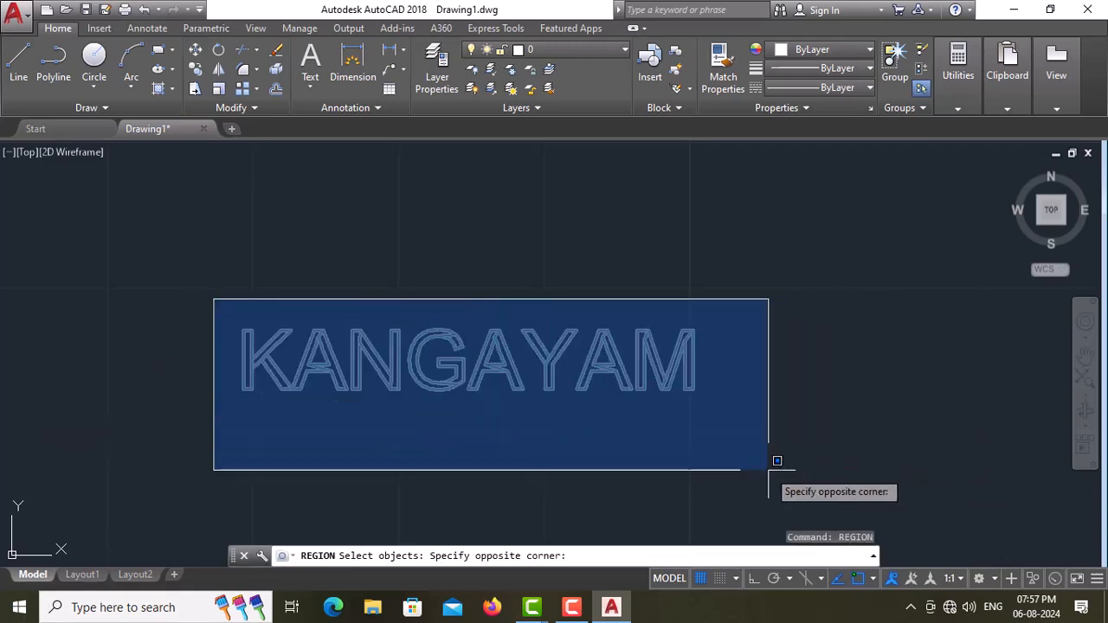
left_click(766, 470)
key("Return")
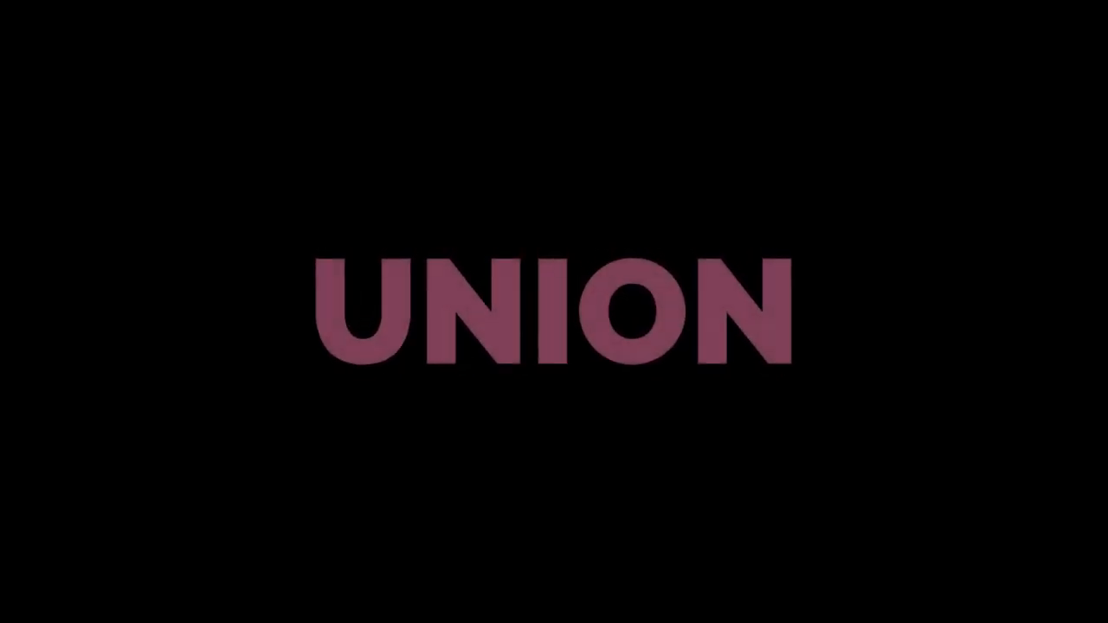
- Union all the KANGAYAM letter regions so the internal dividing lines are merged away
type("UNION")
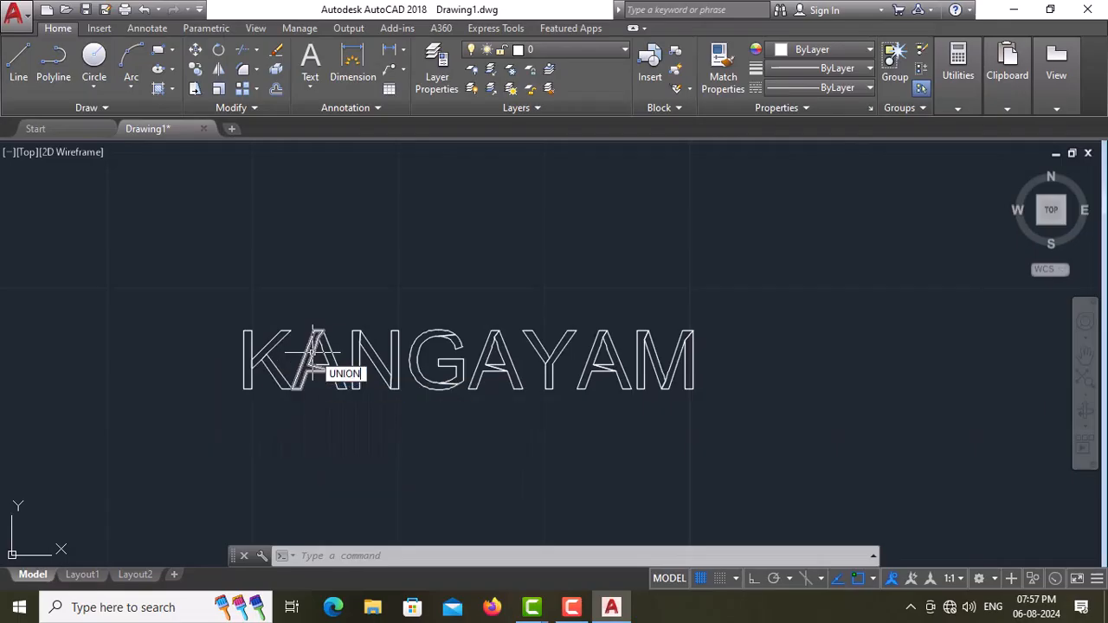
key("Return")
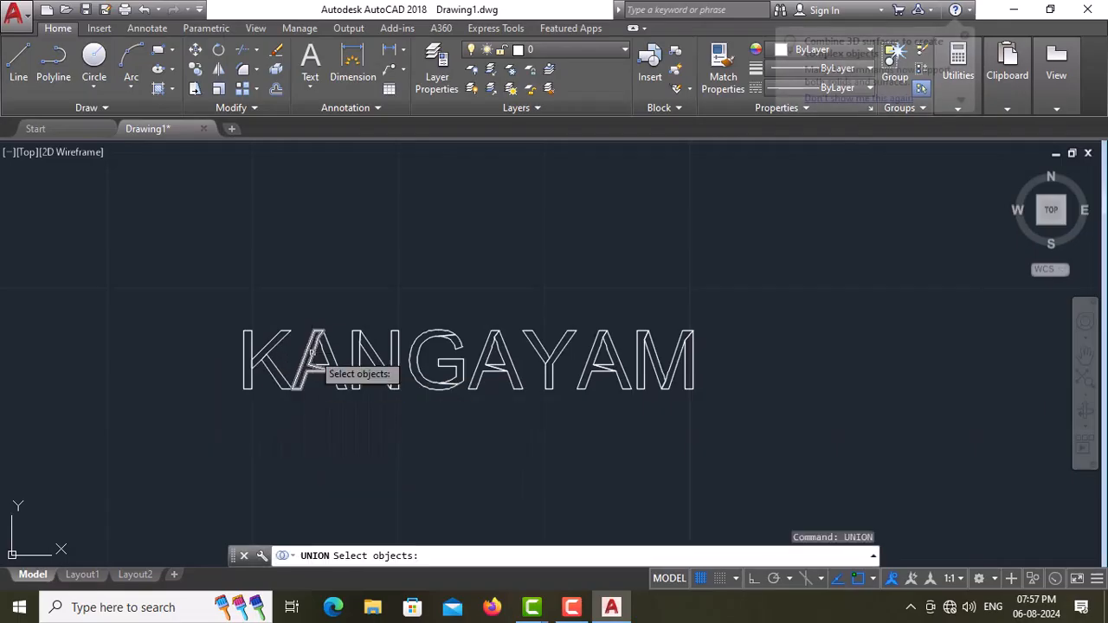
left_click(213, 303)
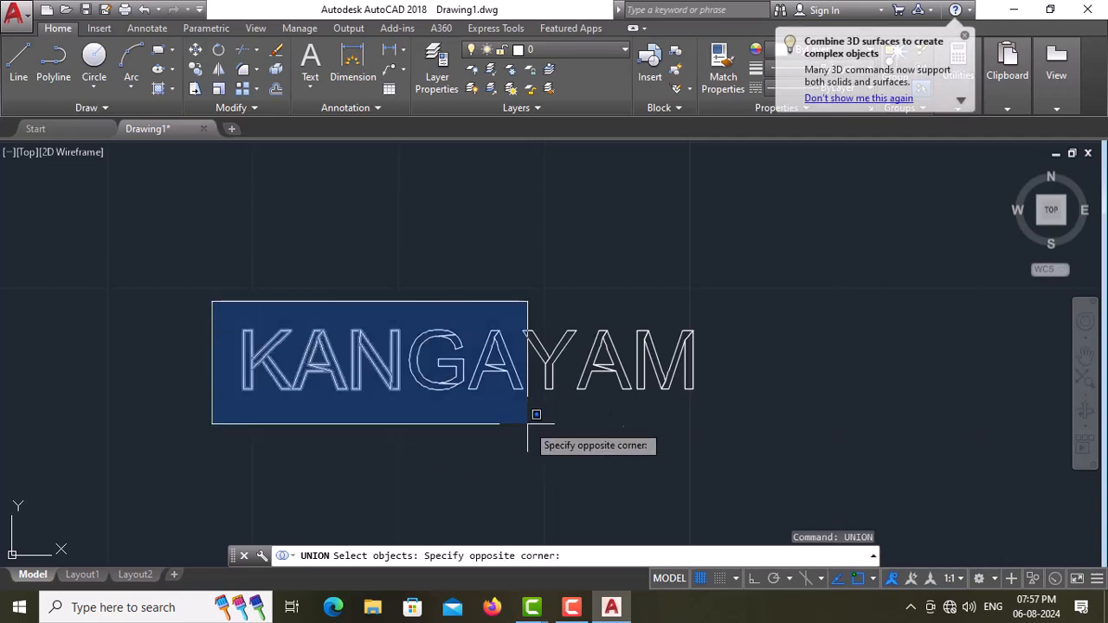
left_click(745, 433)
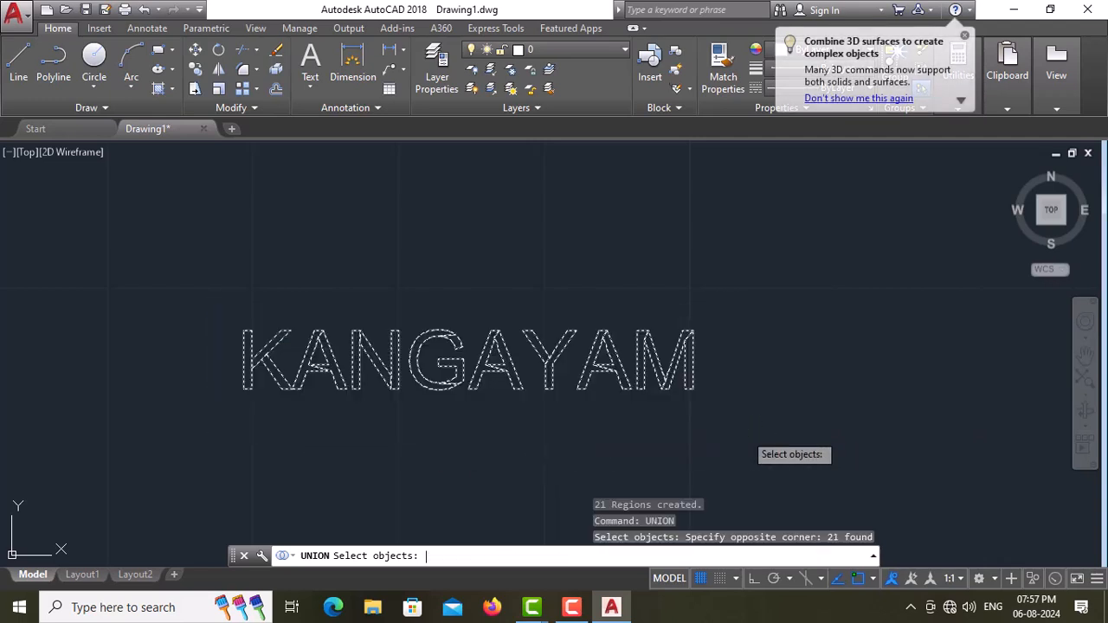
key("Return")
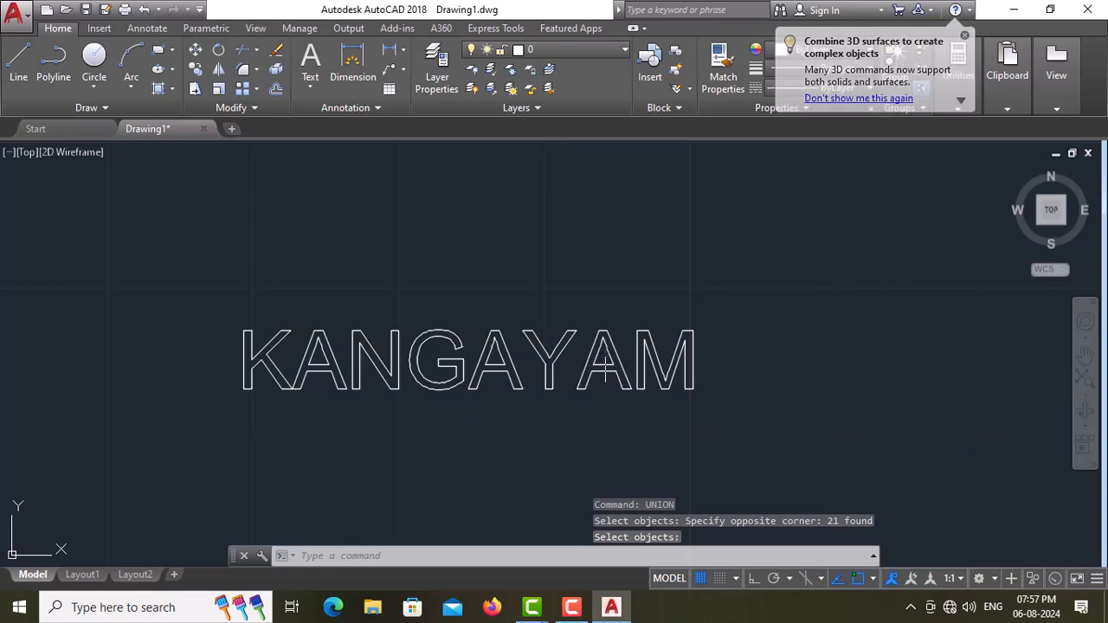
- Switch the viewport to the SW Isometric view
left_click(64, 151)
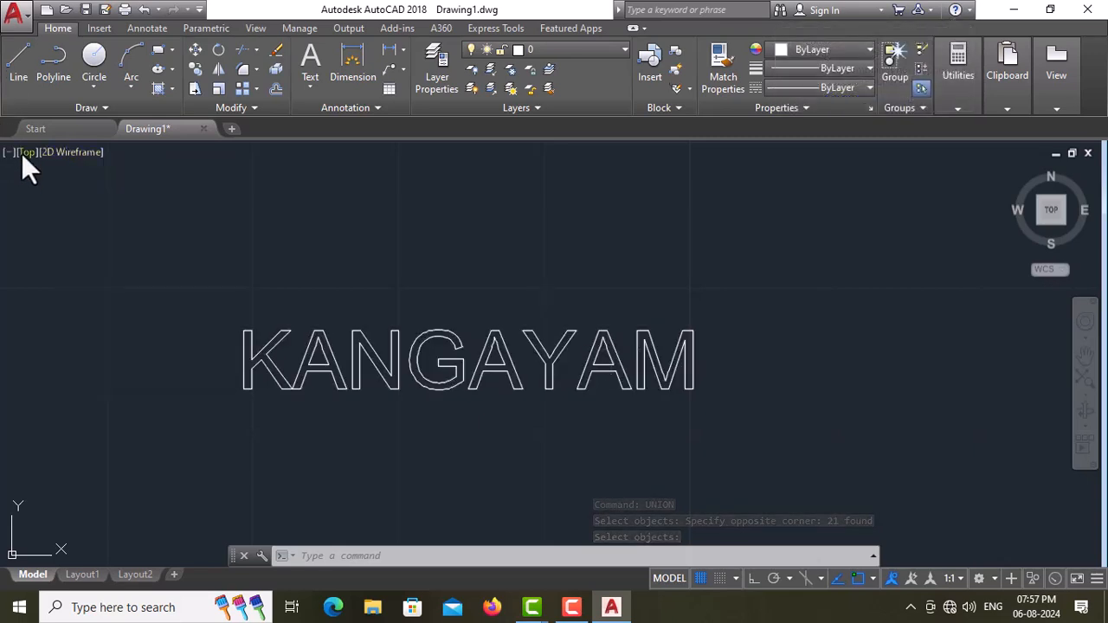
left_click(26, 152)
left_click(112, 302)
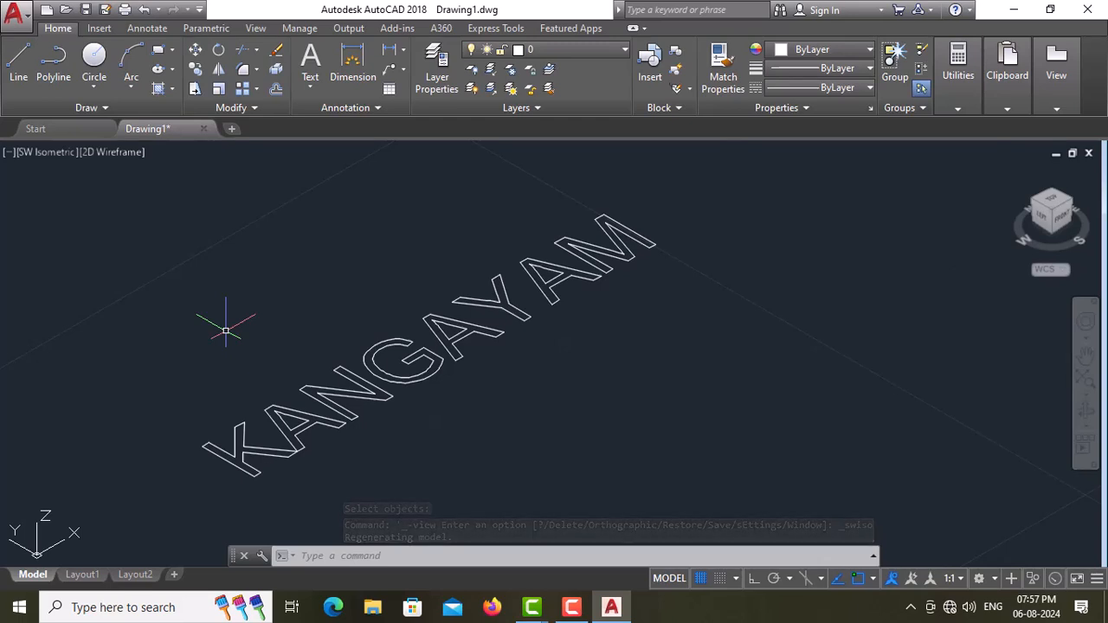
- Extrude the united KANGAYAM letter region to a height of 0.5 to make a 3D solid
type("EXT")
key("Return")
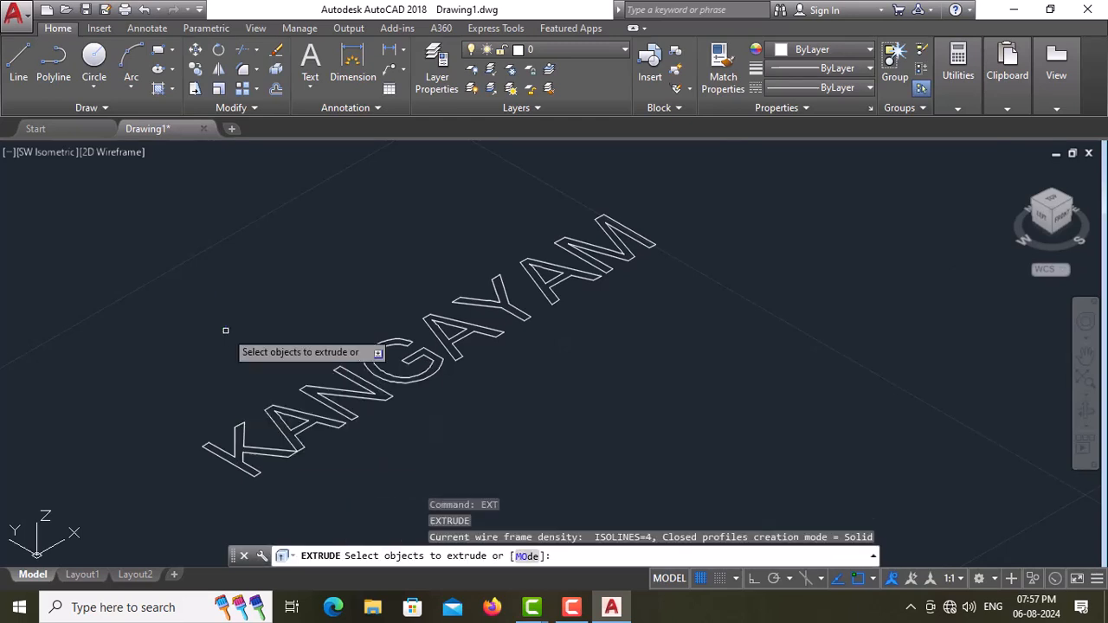
left_click(290, 405)
key("Return")
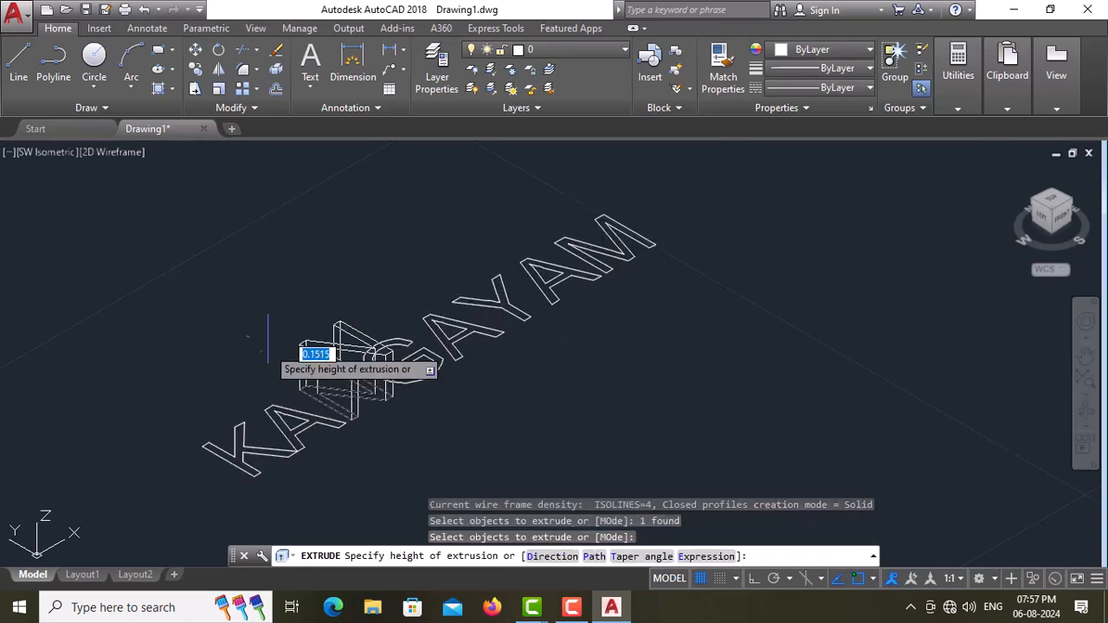
type(".5")
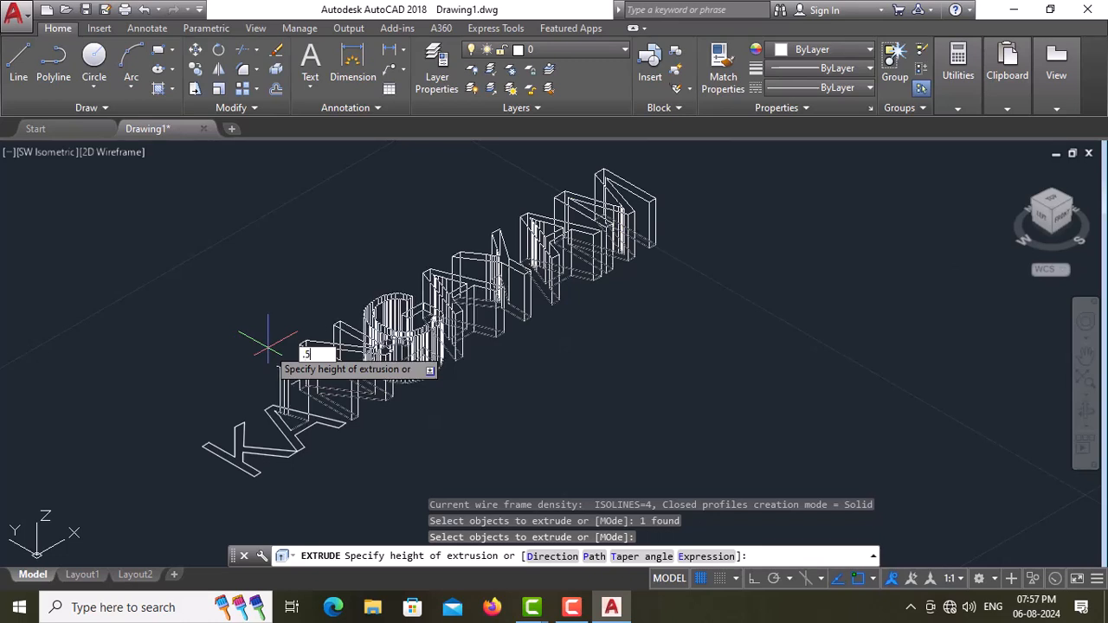
key("Return")
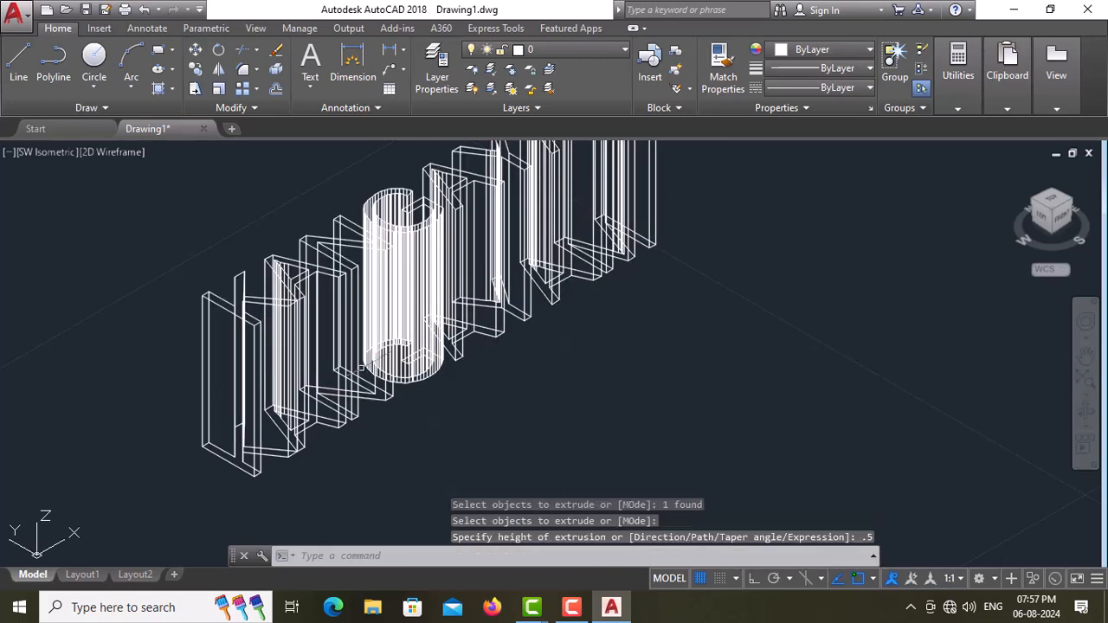
- Apply the Realistic visual style and rotate the view around the extruded KANGAYAM text with Free Orbit
left_click(132, 153)
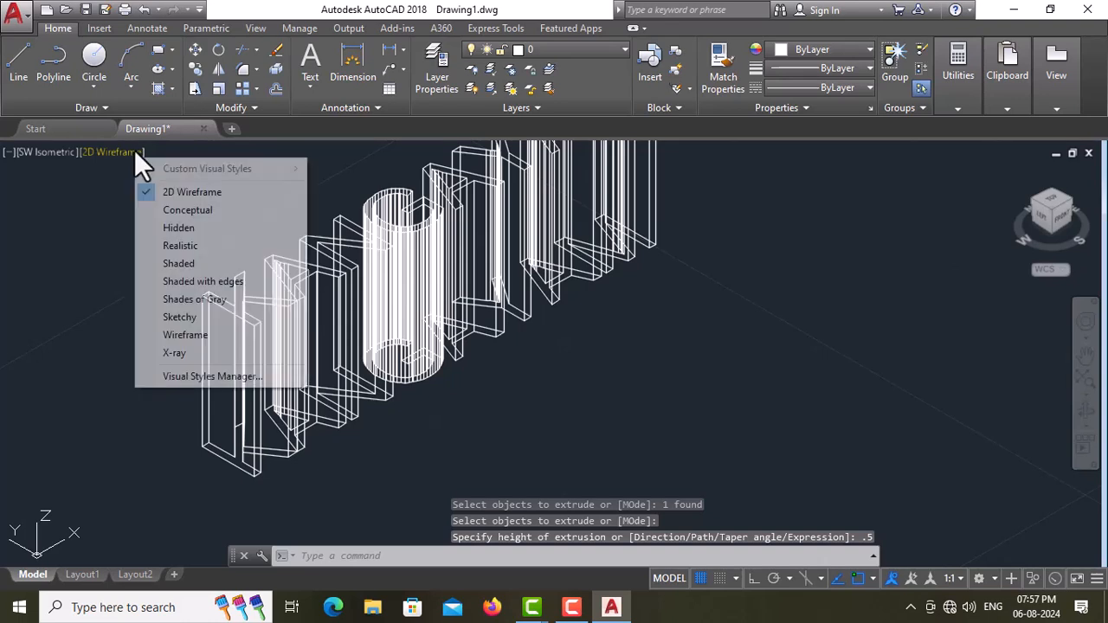
left_click(185, 248)
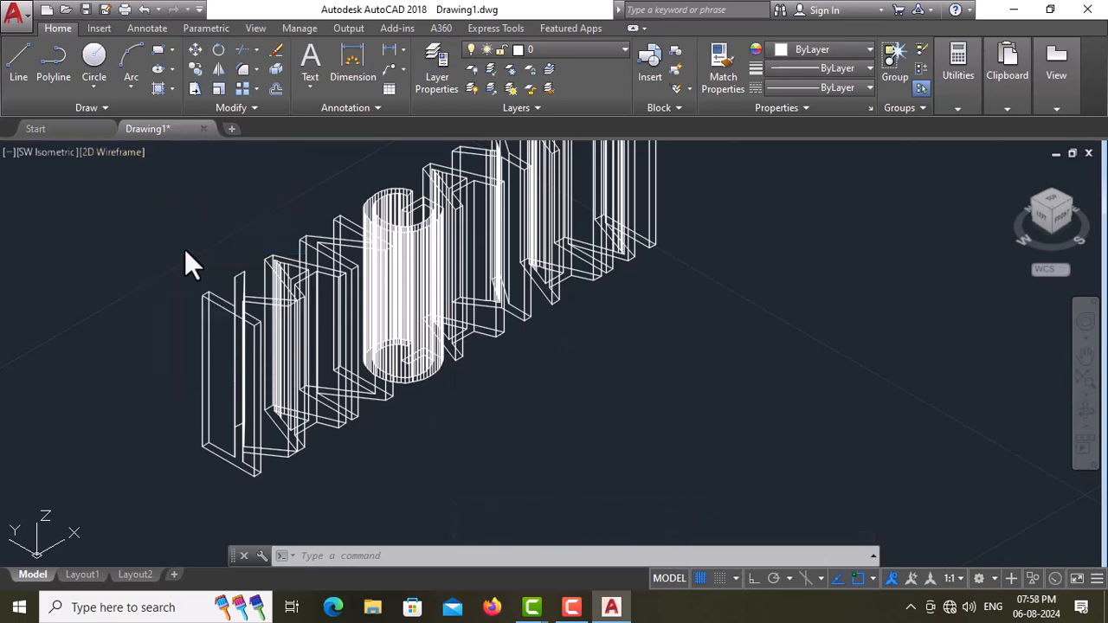
left_click(1089, 439)
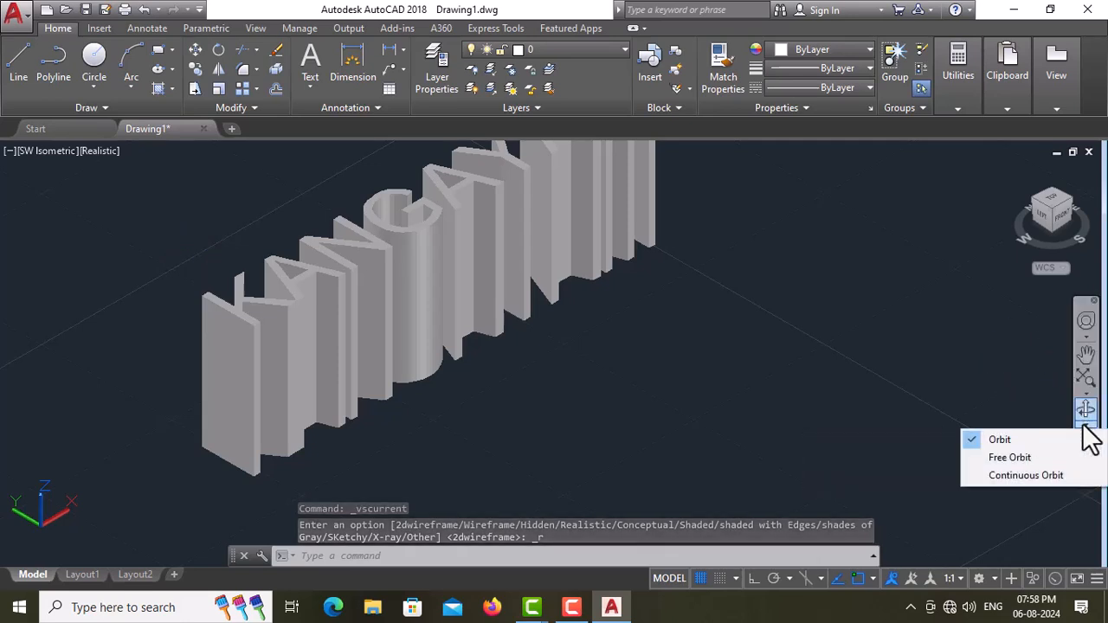
left_click(1038, 458)
left_click_drag(516, 290, 471, 522)
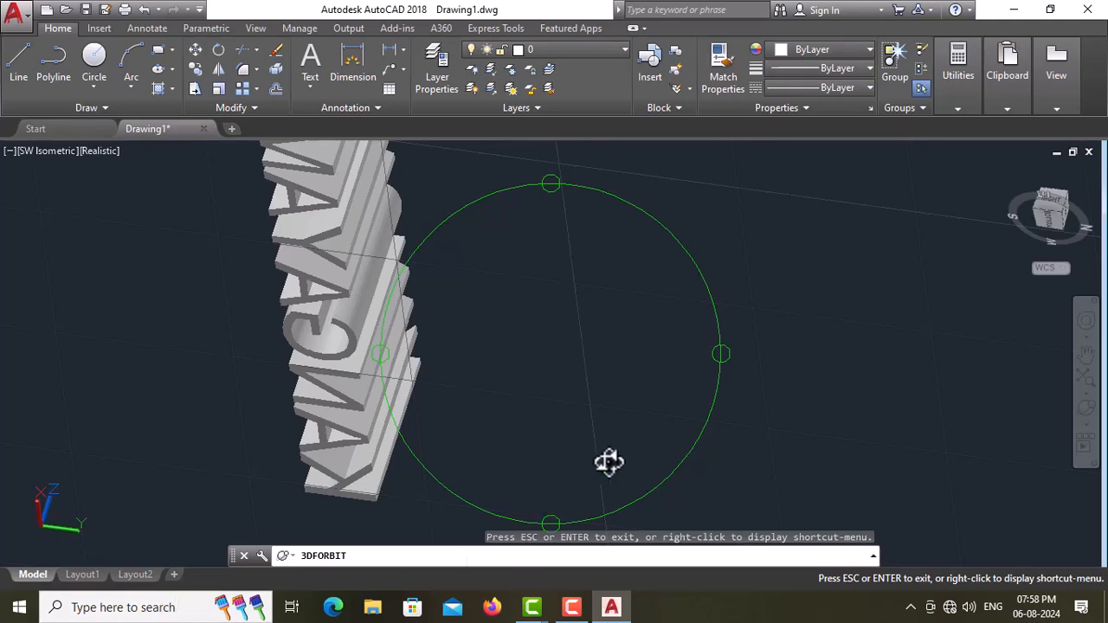
left_click_drag(378, 249, 417, 263)
key("Escape")
- Turn off the grid display and spin the view of the 3D text with Continuous Orbit
left_click(699, 578)
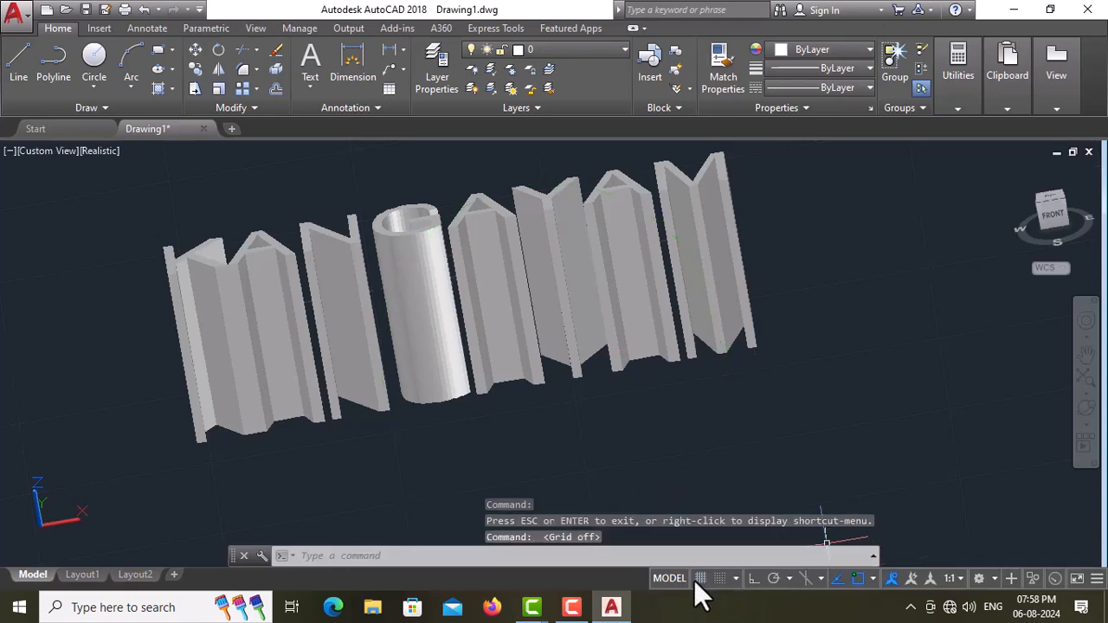
left_click(1087, 424)
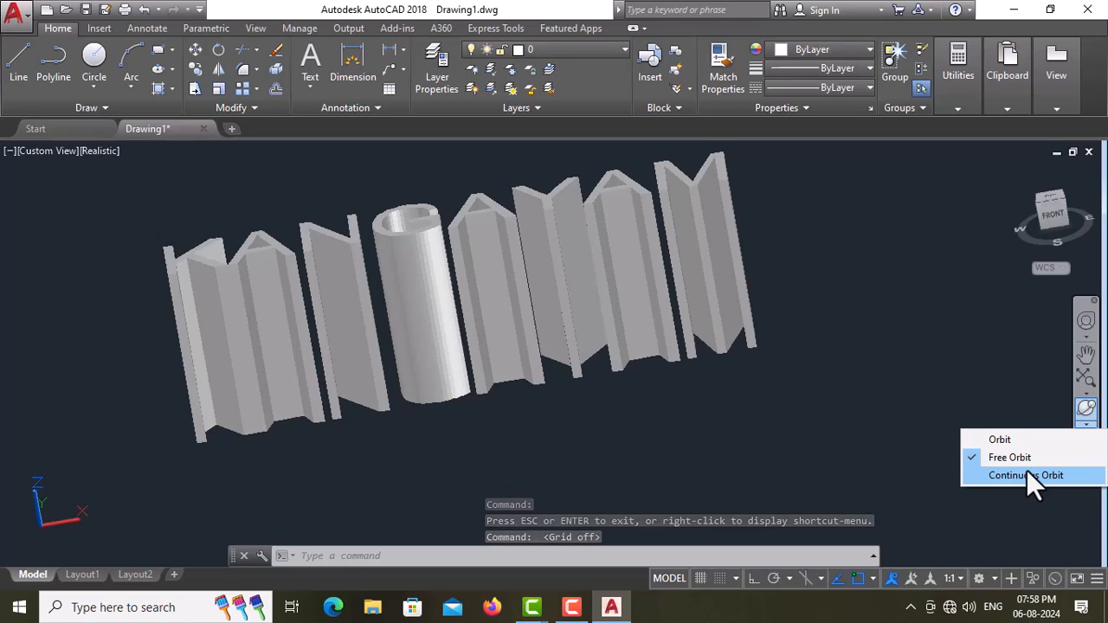
left_click(1027, 475)
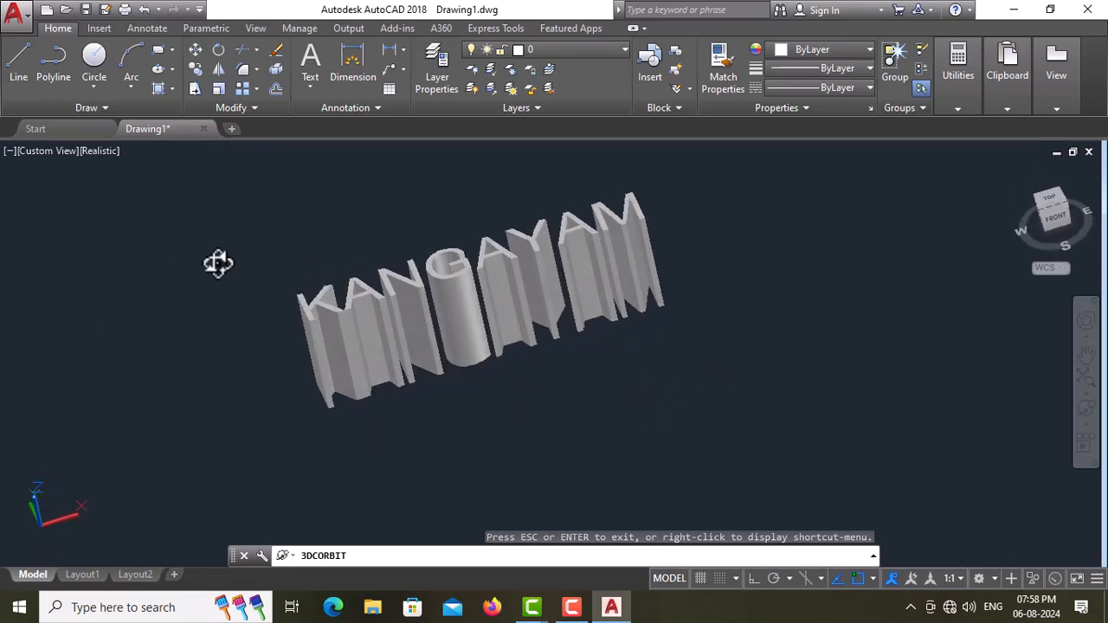
left_click(374, 299)
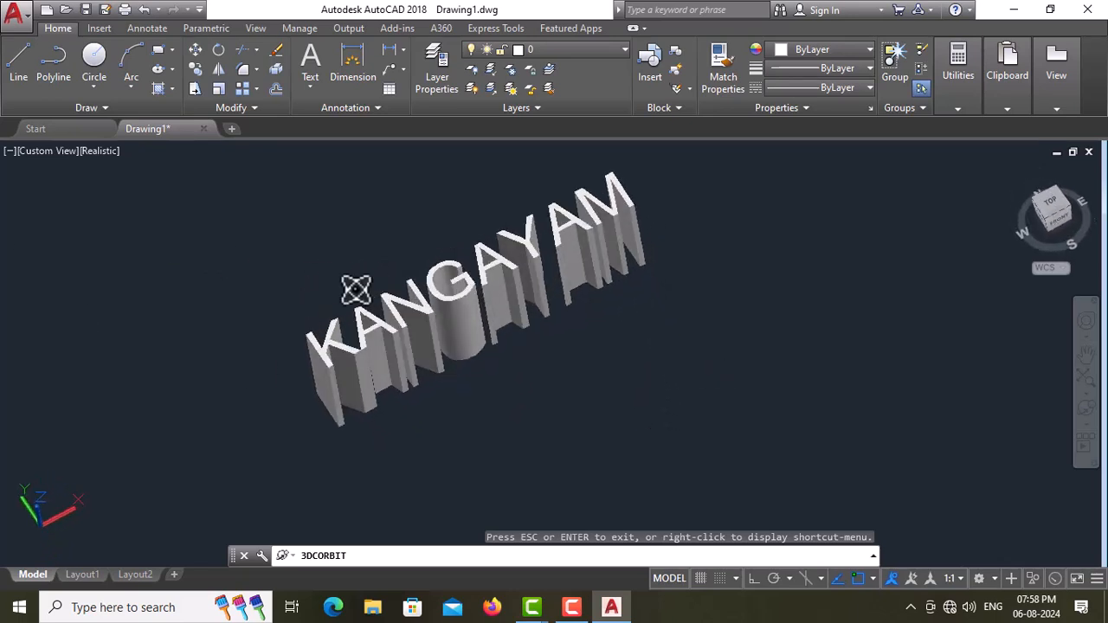
key("Escape")
- View the 3D text in SE Isometric and return the viewport to SW Isometric
left_click(57, 150)
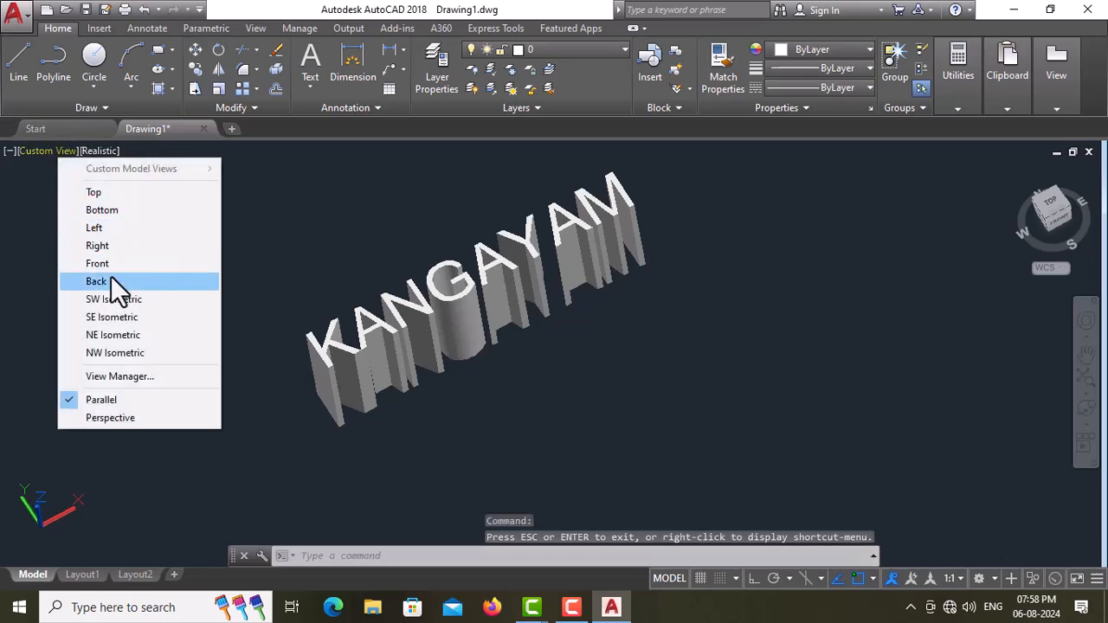
left_click(124, 316)
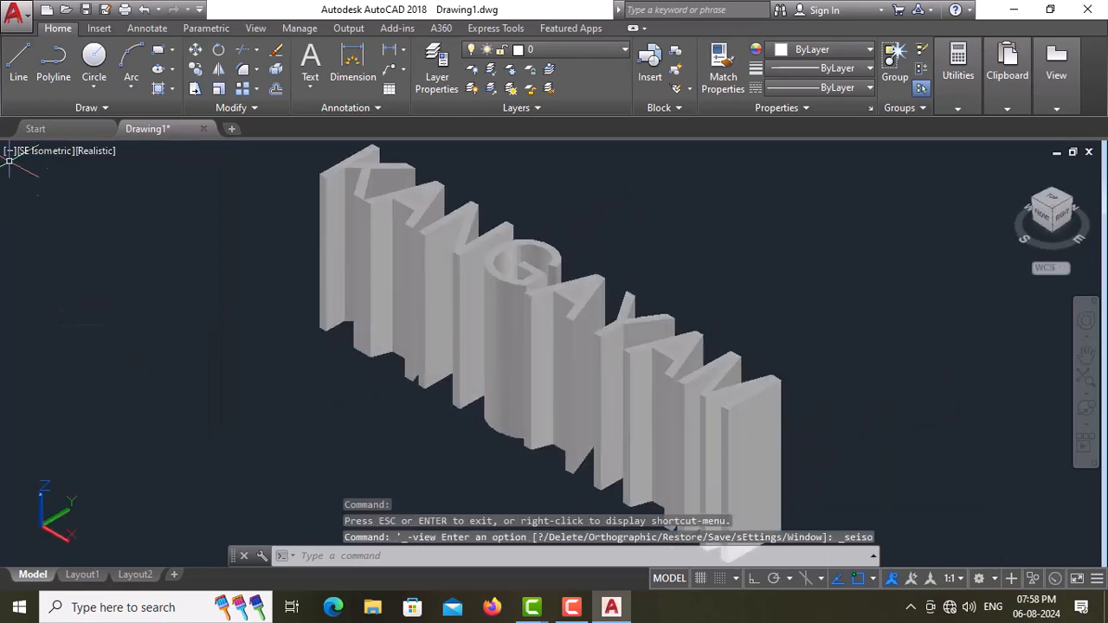
left_click(46, 150)
left_click(102, 297)
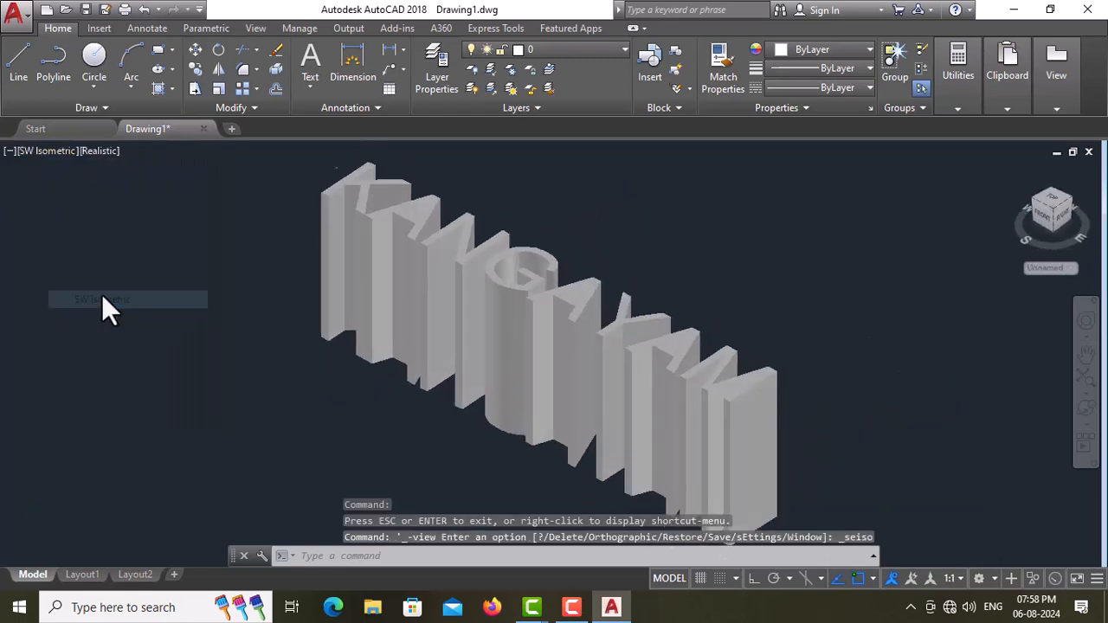